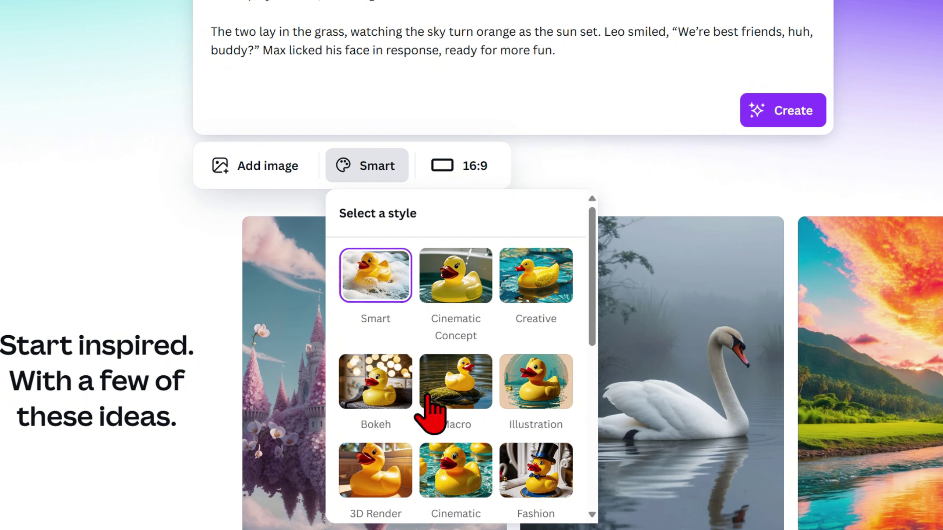
- Look through the available image styles and choose the Smart style for the story prompt
{"action": "scroll", "coordinate": [538, 472], "scroll_direction": "down", "scroll_amount": 8}
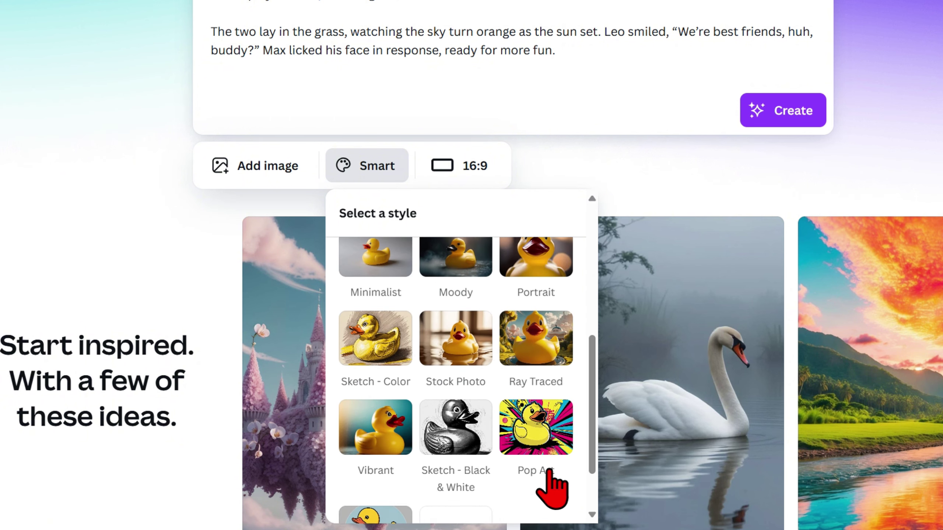
{"action": "scroll", "coordinate": [548, 470], "scroll_direction": "down", "scroll_amount": 2}
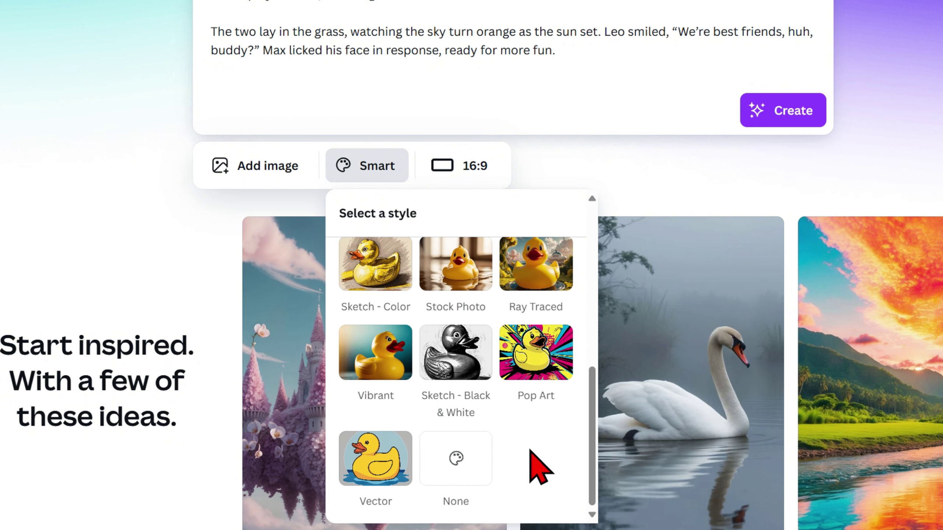
{"action": "scroll", "coordinate": [530, 451], "scroll_direction": "up", "scroll_amount": 5}
{"action": "scroll", "coordinate": [533, 452], "scroll_direction": "up", "scroll_amount": 5}
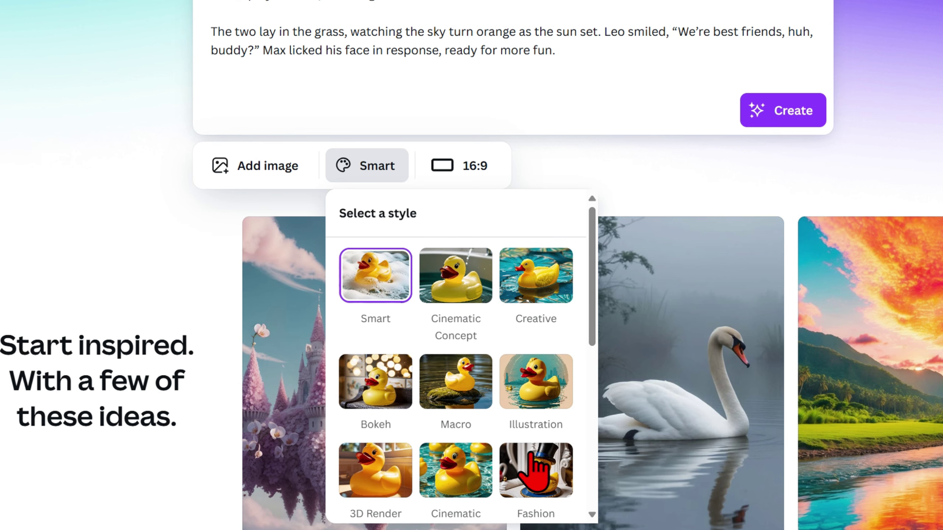
{"action": "left_click", "coordinate": [403, 278]}
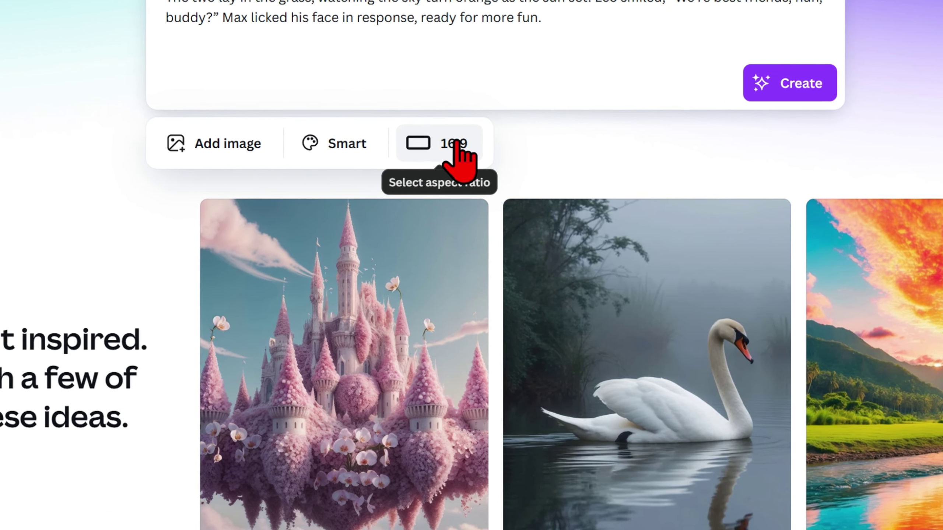
- Set the aspect ratio to 9:16 and create images from the boy-and-dog story prompt
{"action": "left_click", "coordinate": [465, 166]}
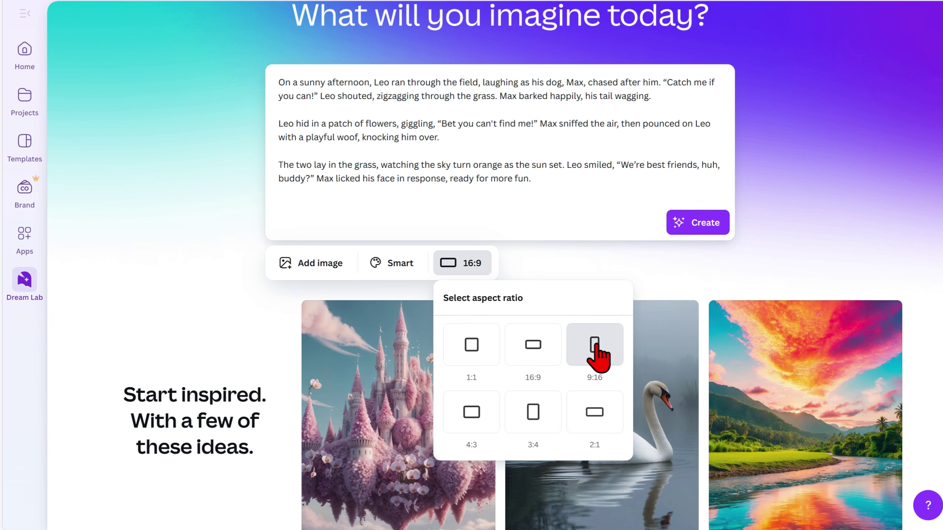
{"action": "left_click", "coordinate": [595, 346]}
{"action": "scroll", "coordinate": [662, 180], "scroll_direction": "up", "scroll_amount": 2}
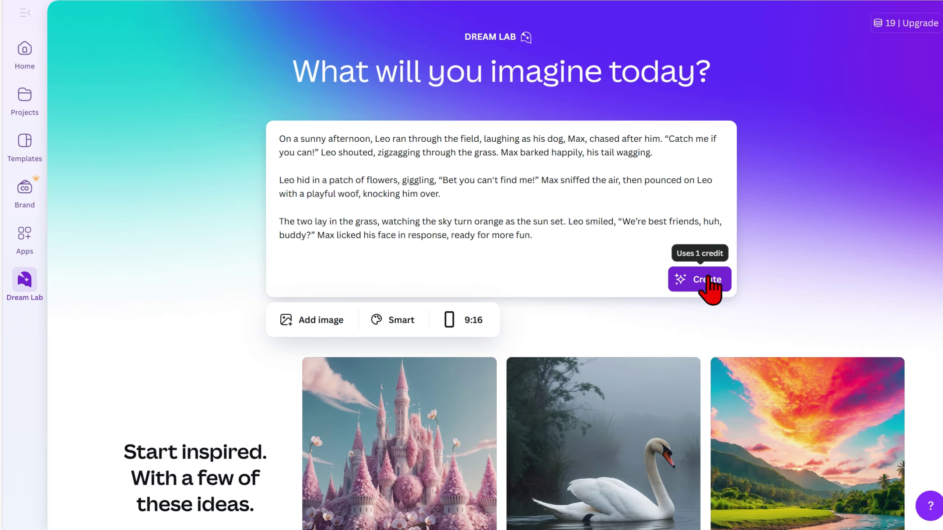
{"action": "left_click", "coordinate": [795, 288]}
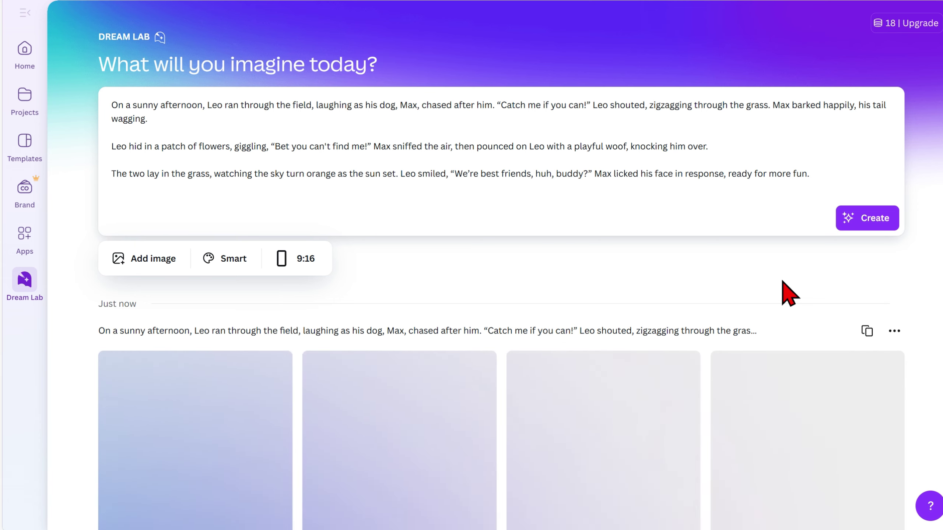
- Download all four 9:16 images generated from the boy-and-dog story
{"action": "scroll", "coordinate": [783, 290], "scroll_direction": "down", "scroll_amount": 5}
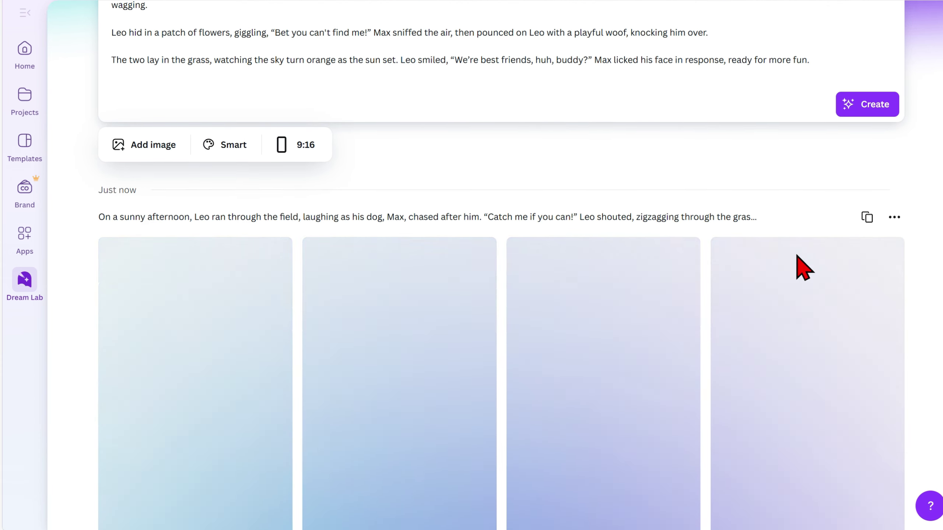
{"action": "scroll", "coordinate": [938, 365], "scroll_direction": "down", "scroll_amount": 2}
{"action": "scroll", "coordinate": [928, 335], "scroll_direction": "up", "scroll_amount": 2}
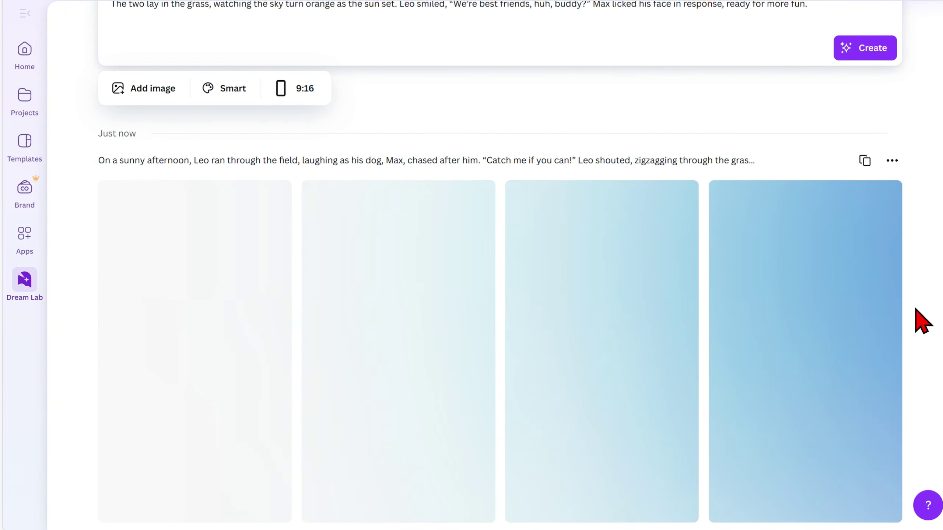
{"action": "scroll", "coordinate": [899, 327], "scroll_direction": "down", "scroll_amount": 1}
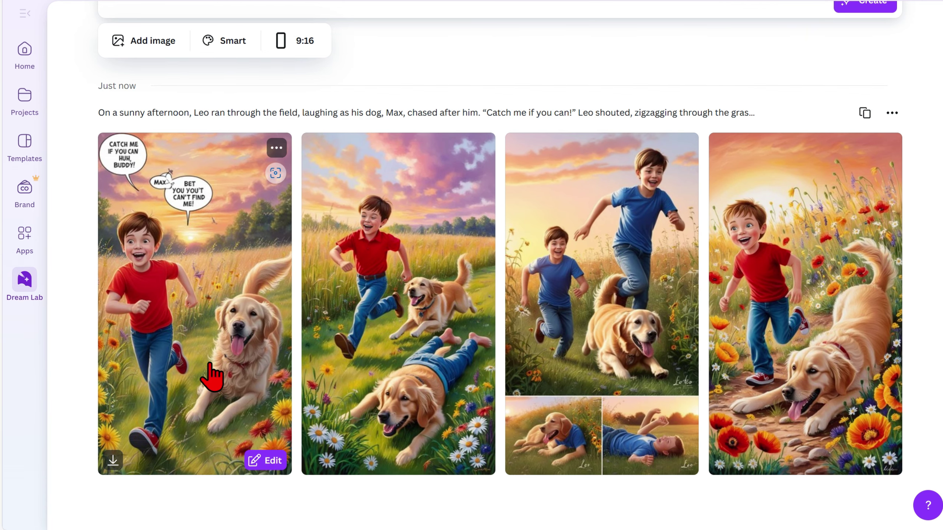
{"action": "left_click", "coordinate": [112, 461]}
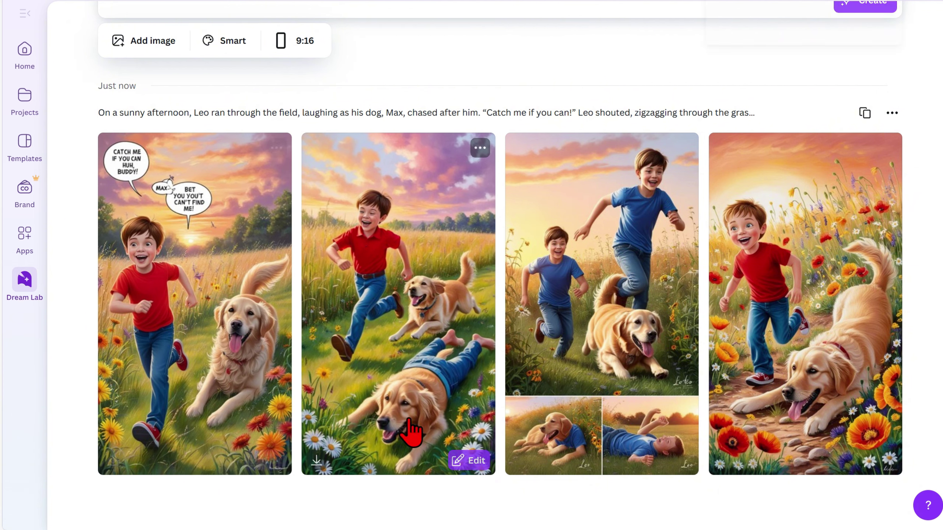
{"action": "left_click", "coordinate": [532, 451]}
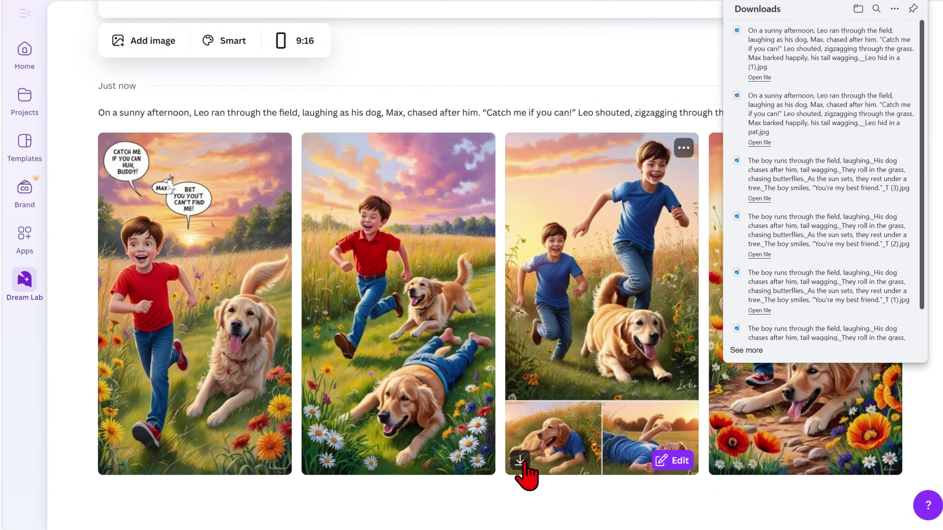
{"action": "left_click", "coordinate": [726, 463]}
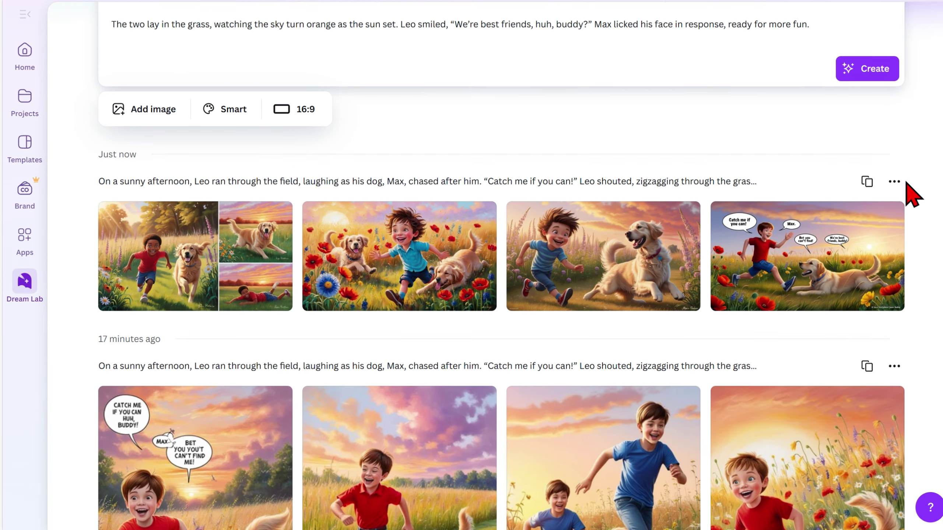
{"action": "scroll", "coordinate": [912, 193], "scroll_direction": "down", "scroll_amount": 1}
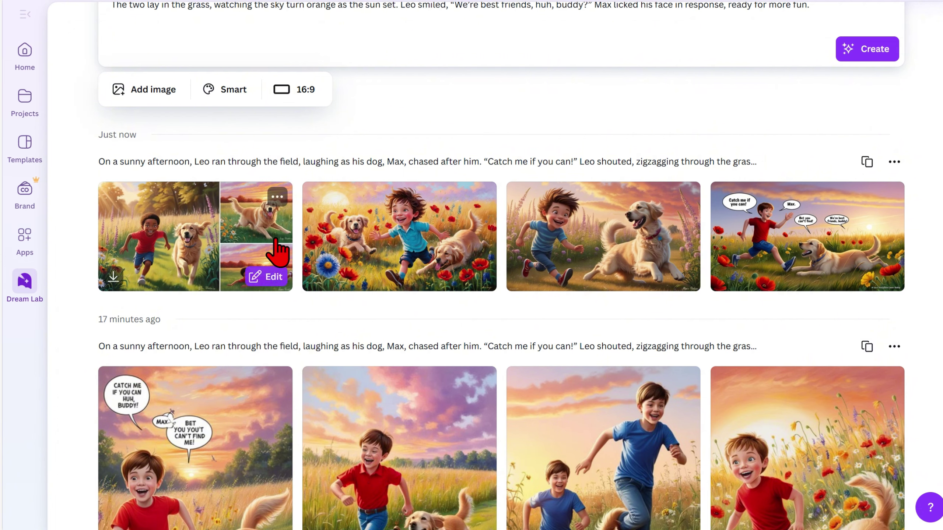
{"action": "scroll", "coordinate": [849, 349], "scroll_direction": "down", "scroll_amount": 3}
{"action": "scroll", "coordinate": [854, 342], "scroll_direction": "down", "scroll_amount": 2}
{"action": "scroll", "coordinate": [870, 333], "scroll_direction": "up", "scroll_amount": 4}
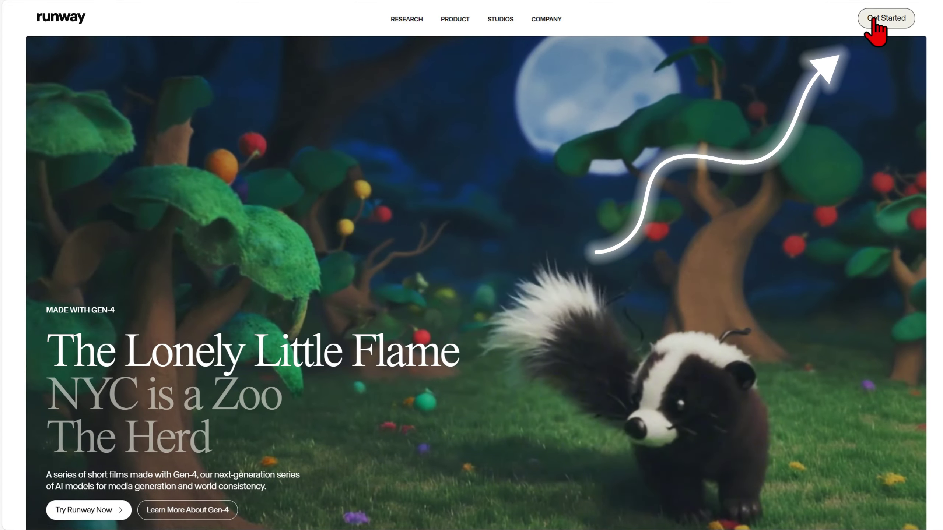
- In Runway, start a new video generation session and upload a downloaded image from the "The boy runs through the field" series
{"action": "left_click", "coordinate": [876, 22]}
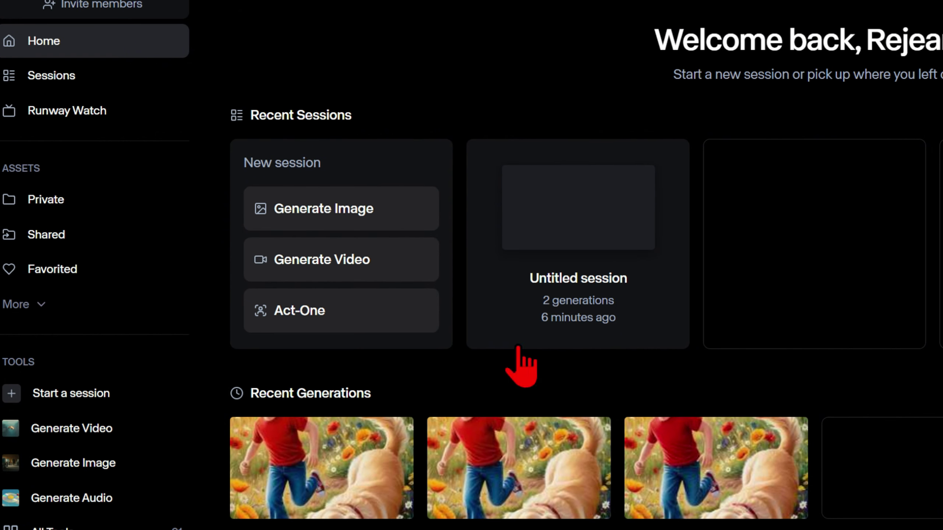
{"action": "left_click", "coordinate": [329, 259]}
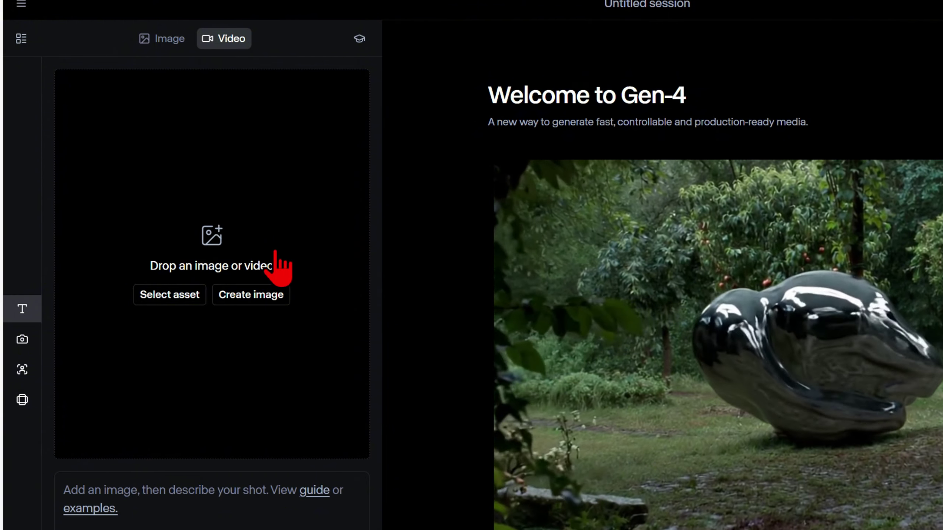
{"action": "left_click", "coordinate": [276, 252]}
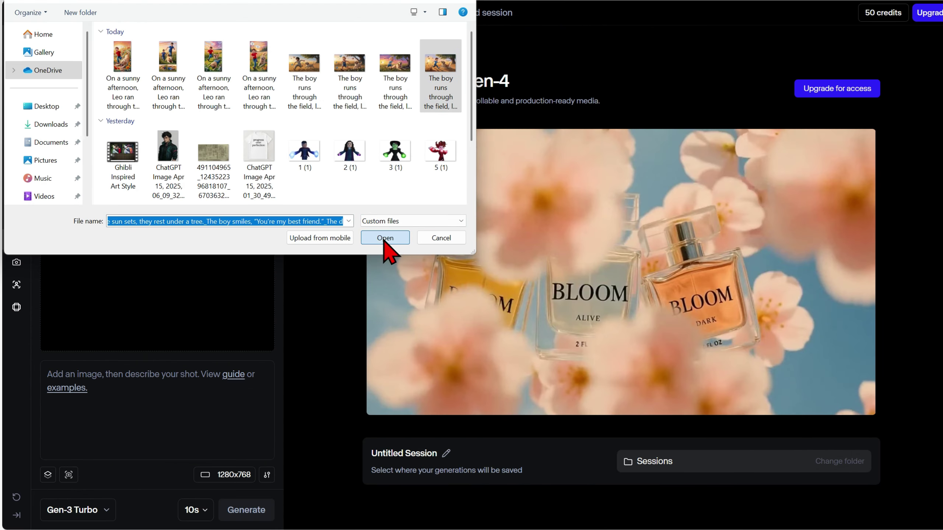
{"action": "left_click", "coordinate": [384, 241]}
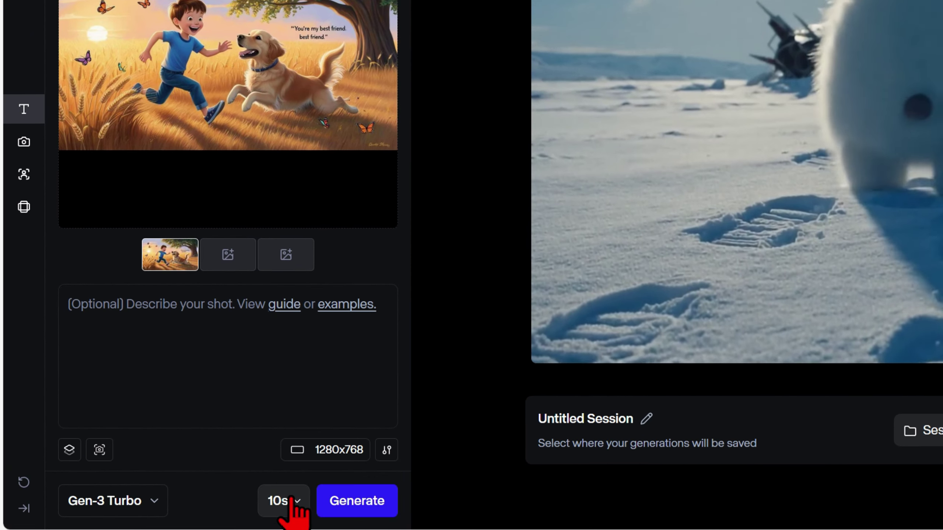
- Generate a 5-second video from the uploaded image with Gen-3 Turbo and play the result
{"action": "left_click", "coordinate": [293, 501]}
{"action": "left_click", "coordinate": [277, 431]}
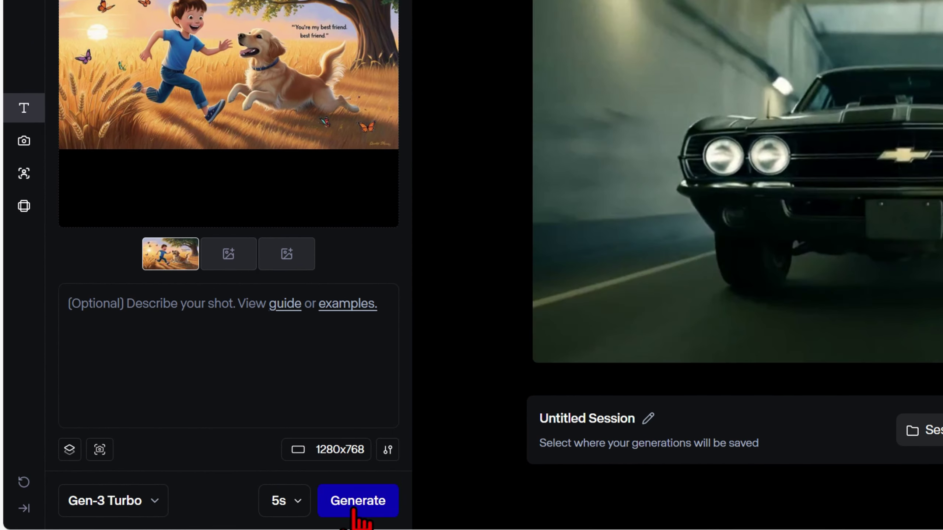
{"action": "left_click", "coordinate": [356, 509]}
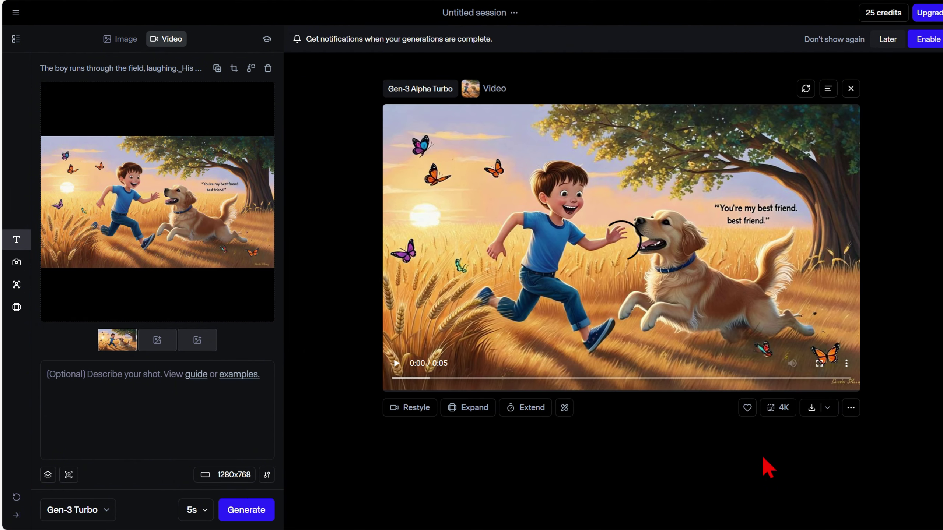
{"action": "left_click", "coordinate": [395, 364]}
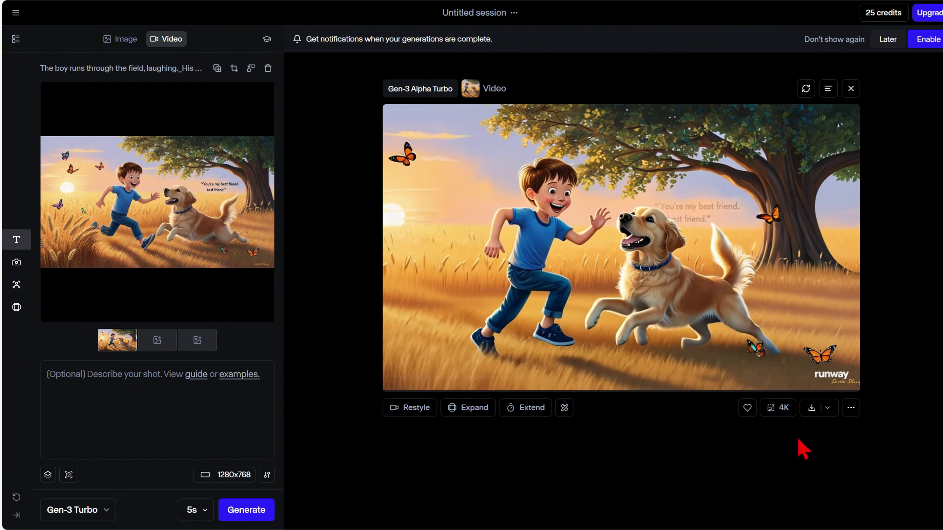
- Close the finished video and upload a different "The boy runs through the field" image from Downloads as the next video source
{"action": "left_click", "coordinate": [851, 88]}
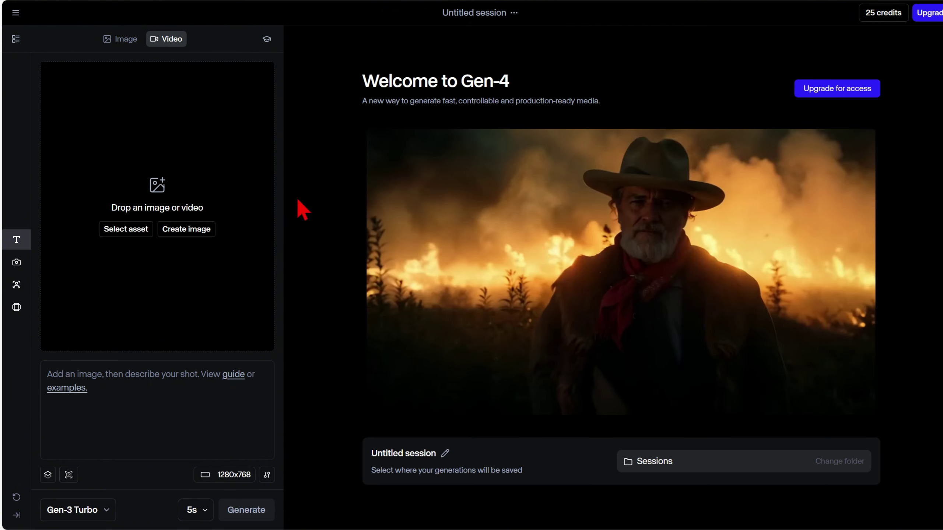
{"action": "left_click", "coordinate": [126, 230]}
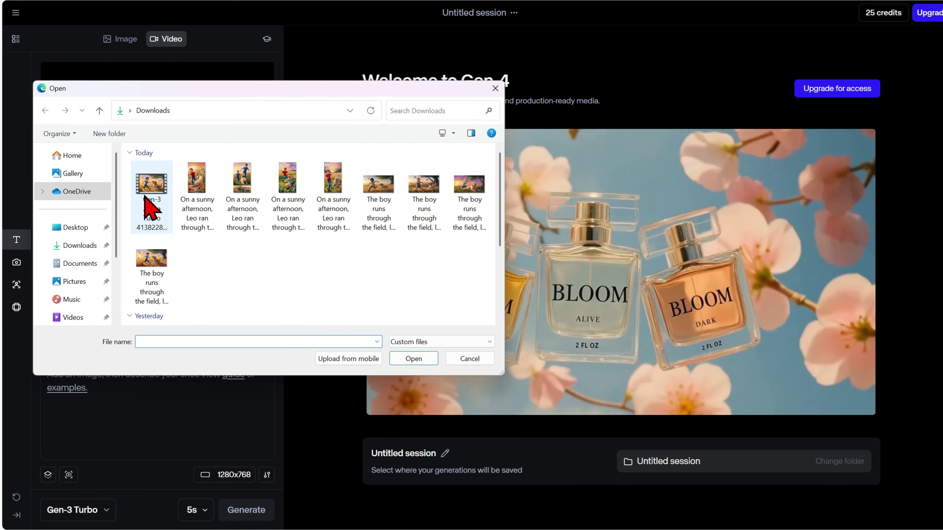
{"action": "left_click", "coordinate": [423, 201]}
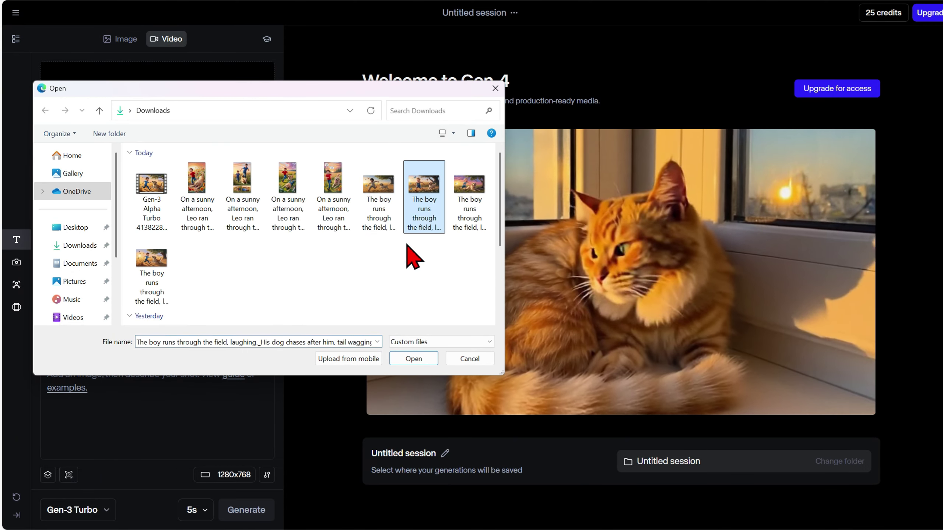
{"action": "left_click", "coordinate": [431, 361]}
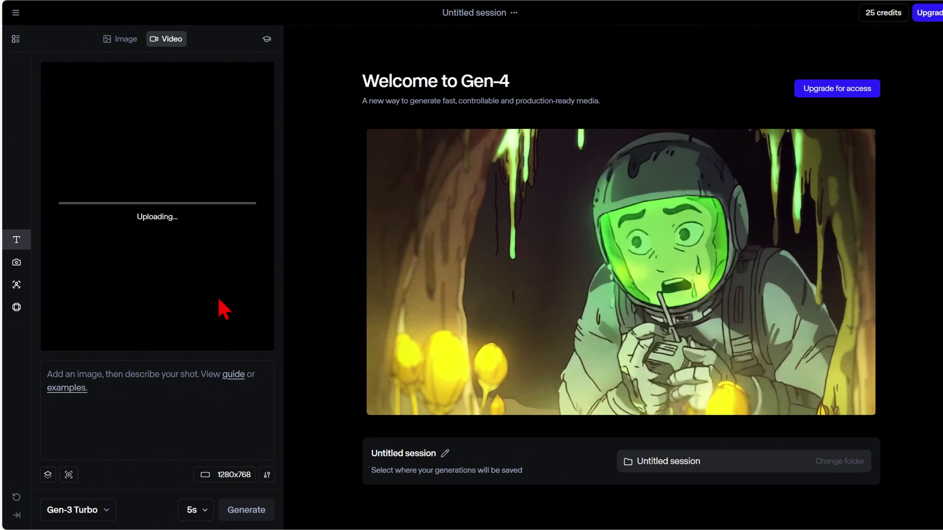